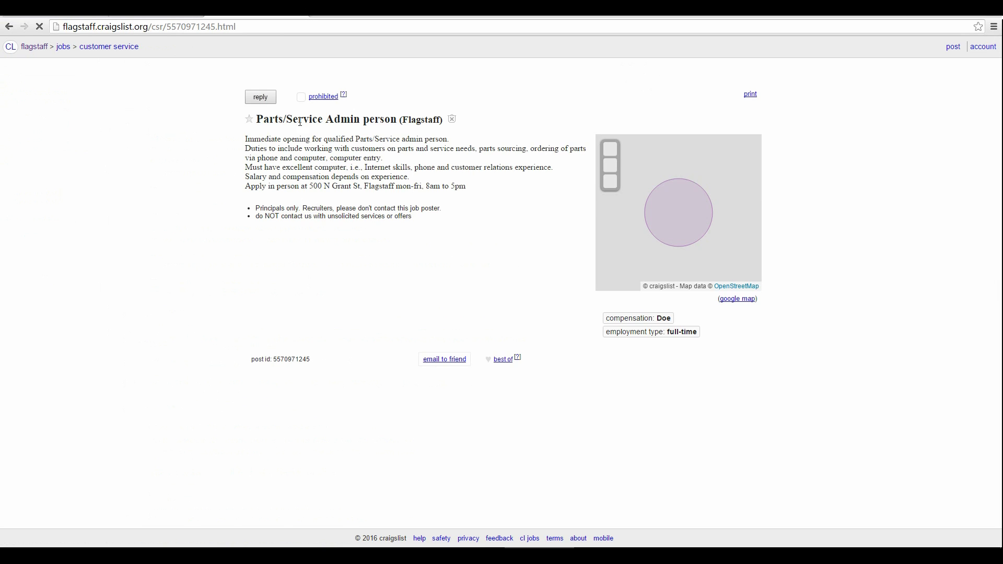
Go back from the job posting to the Flagstaff craigslist jobs list and select its URL.
left_click(258, 97)
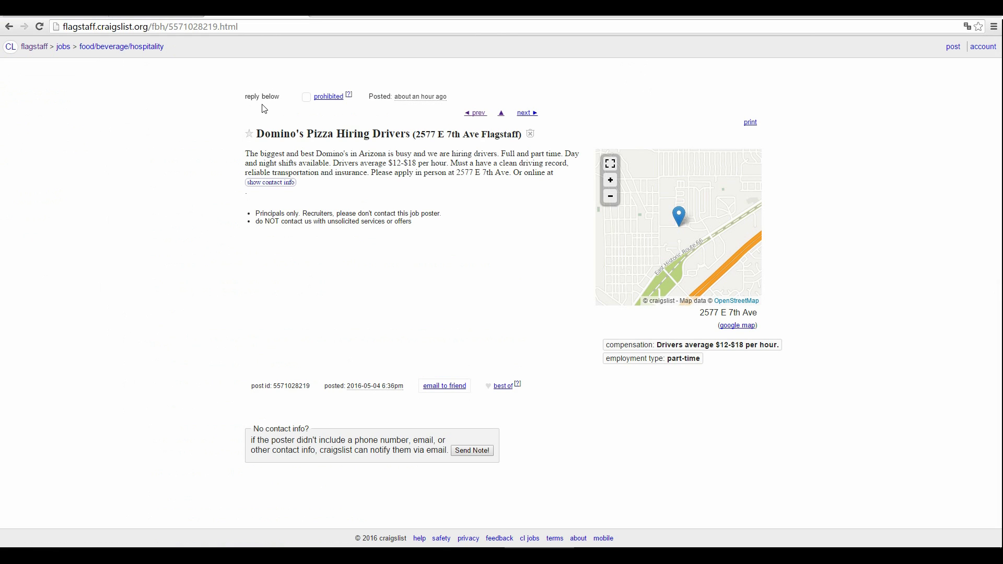
left_click(246, 27)
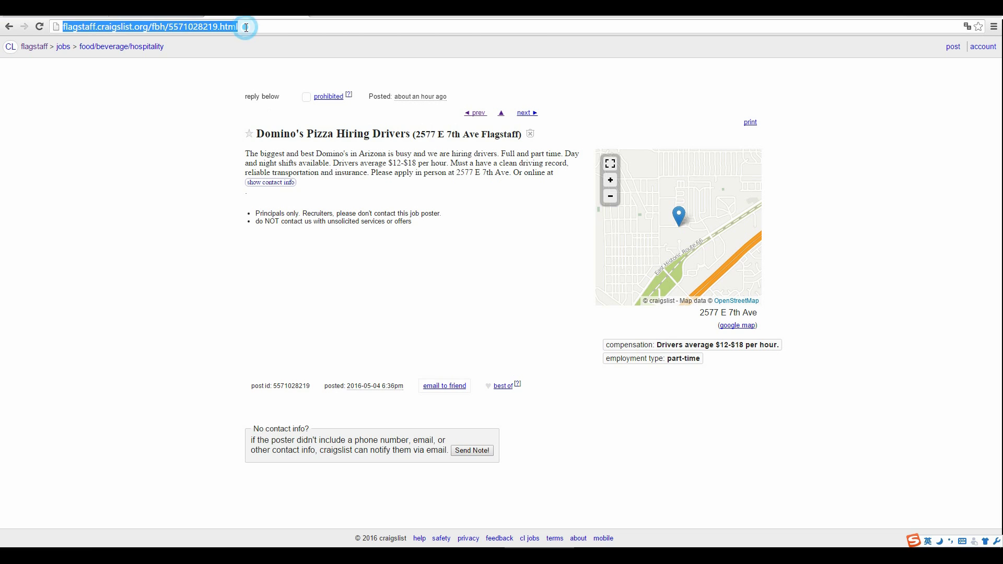
left_click(9, 26)
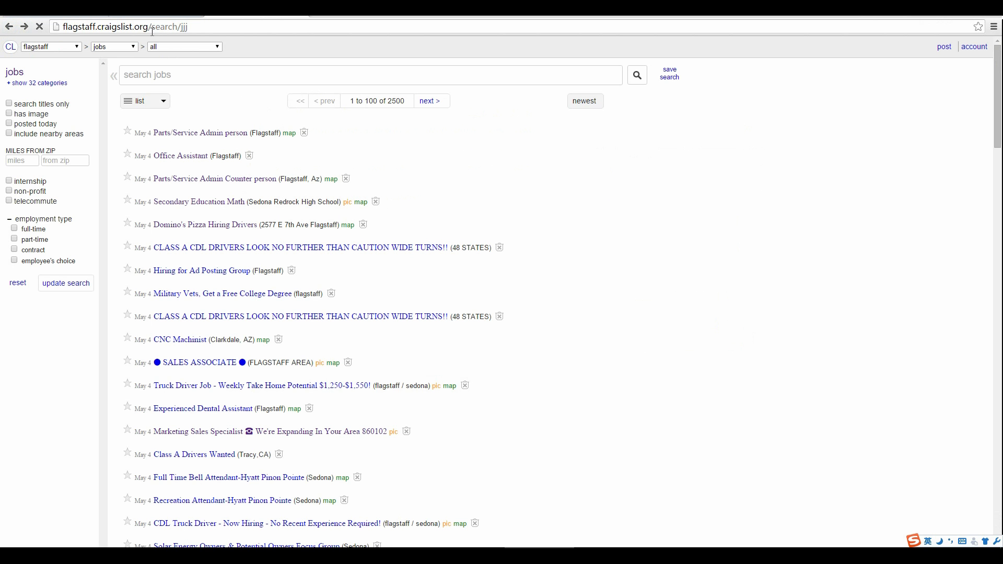
left_click(198, 27)
key("ctrl+c")
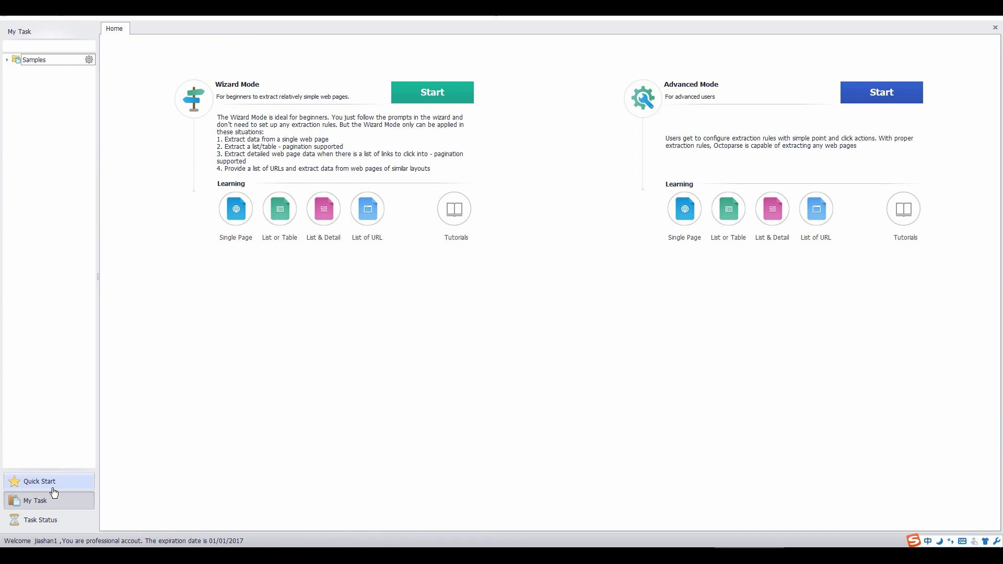
Create a new Advanced Mode task named 'Craigslist-test' and proceed to workflow design.
left_click(31, 481)
left_click(70, 73)
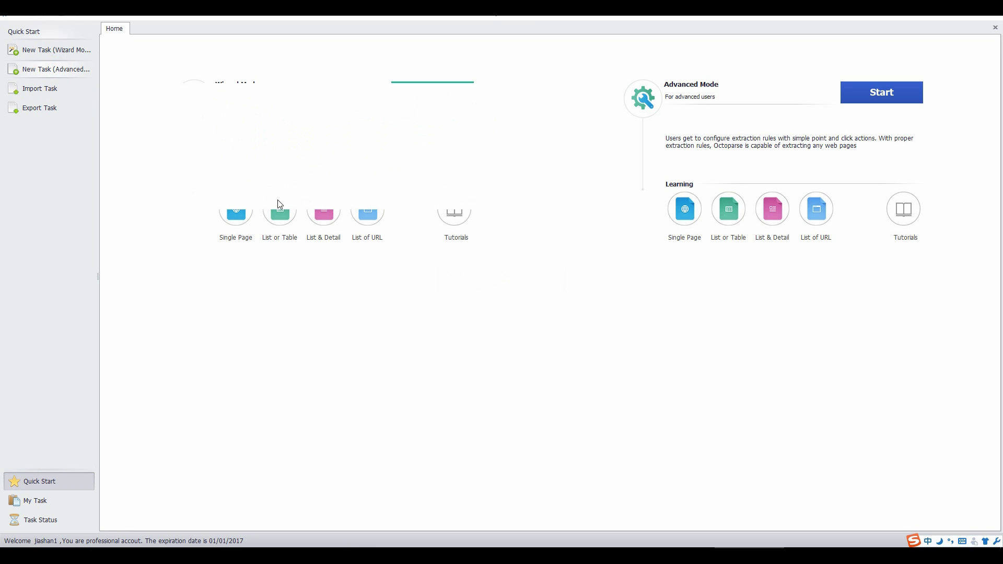
left_click(168, 62)
type("CrA")
key("BackSpace")
key("Caps_Lock")
type("aigslist-test")
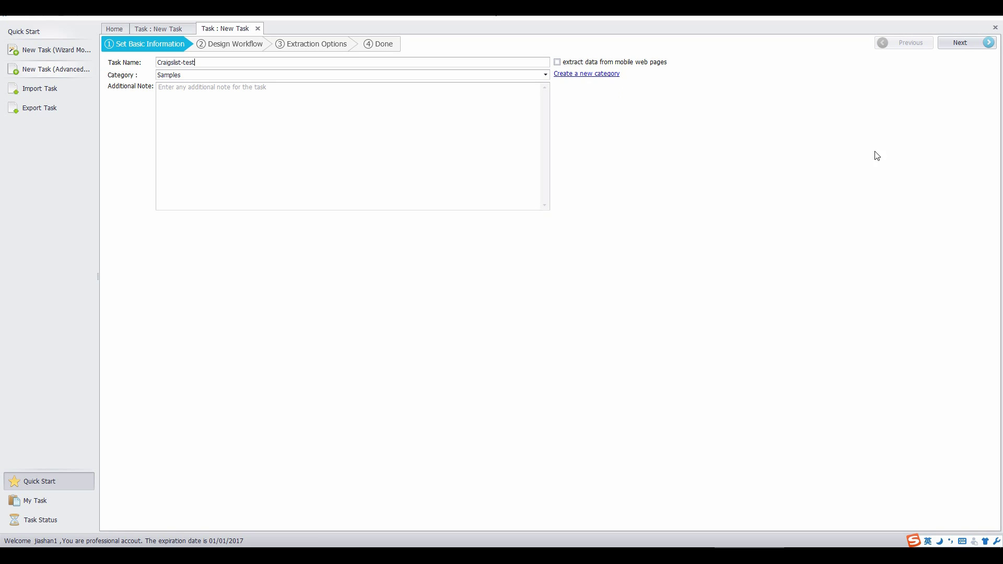
left_click(953, 44)
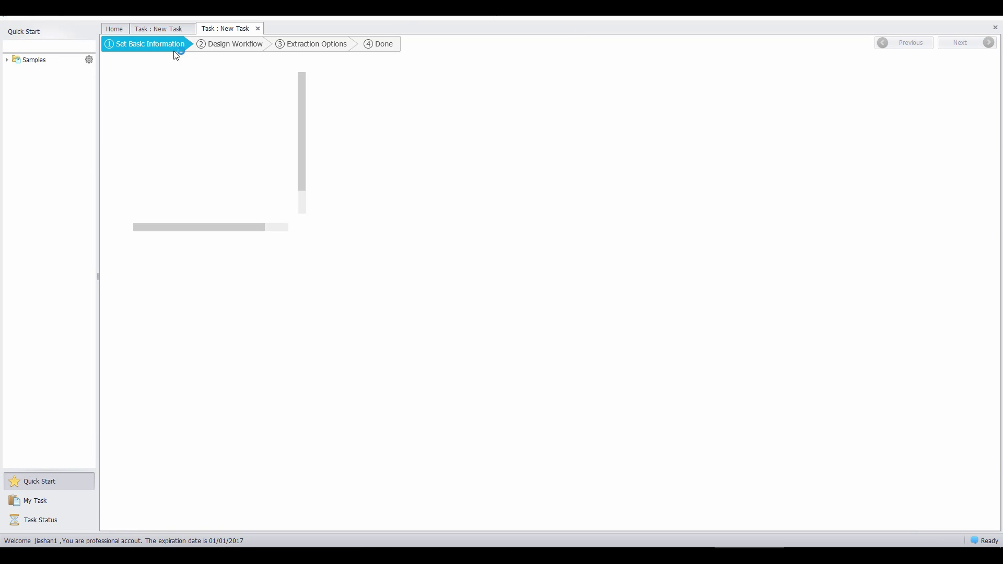
Load the pasted Flagstaff craigslist jobs search URL and save it as the open-page step.
left_click(233, 256)
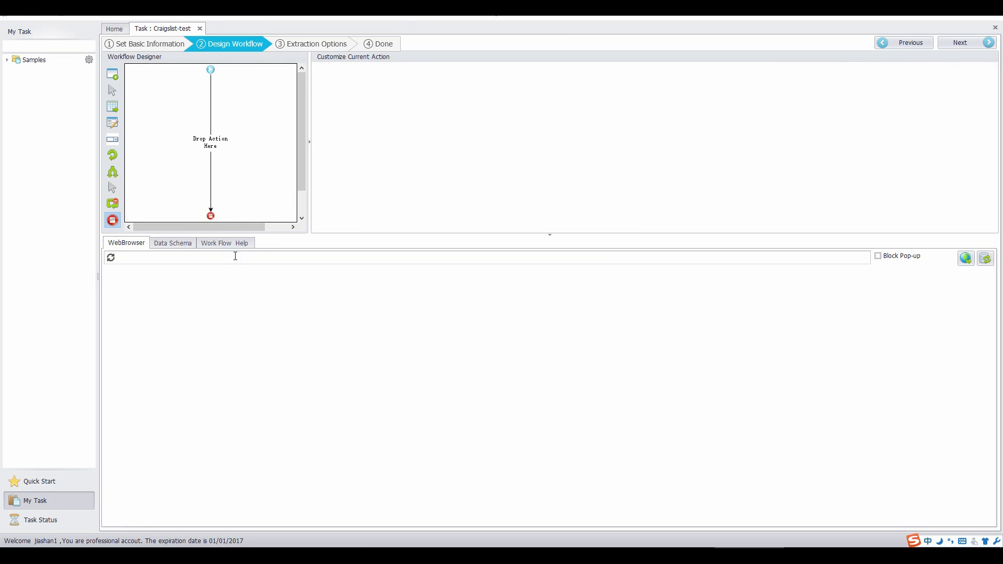
key("ctrl+v")
left_click(964, 259)
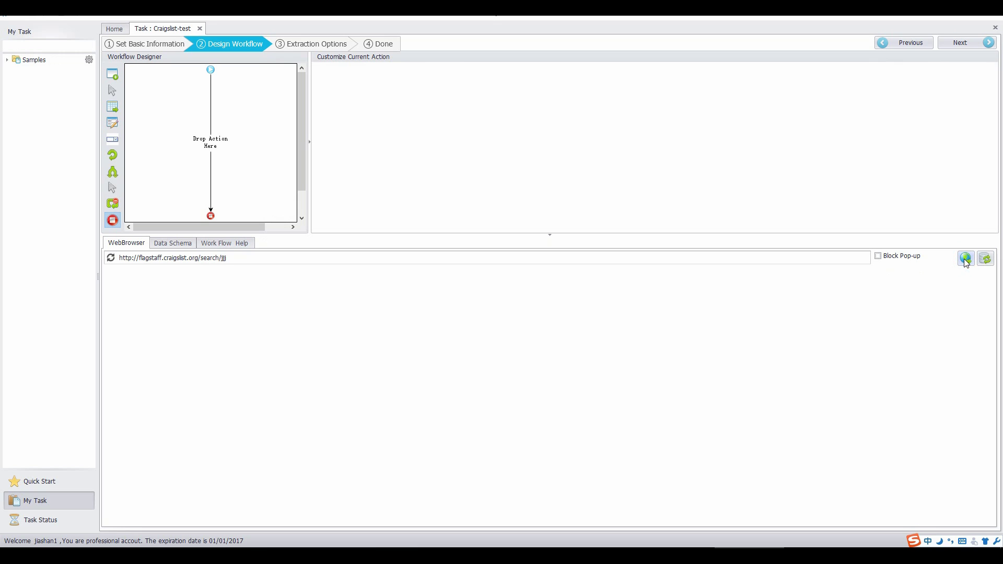
left_click(980, 224)
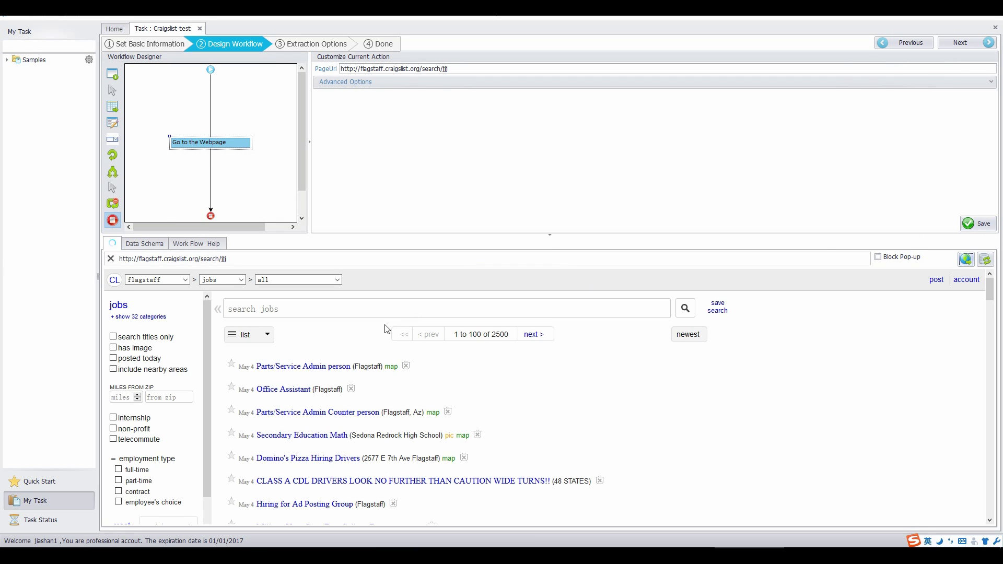
Add a pagination loop that keeps clicking the 'next >' link.
left_click_drag(993, 296, 990, 505)
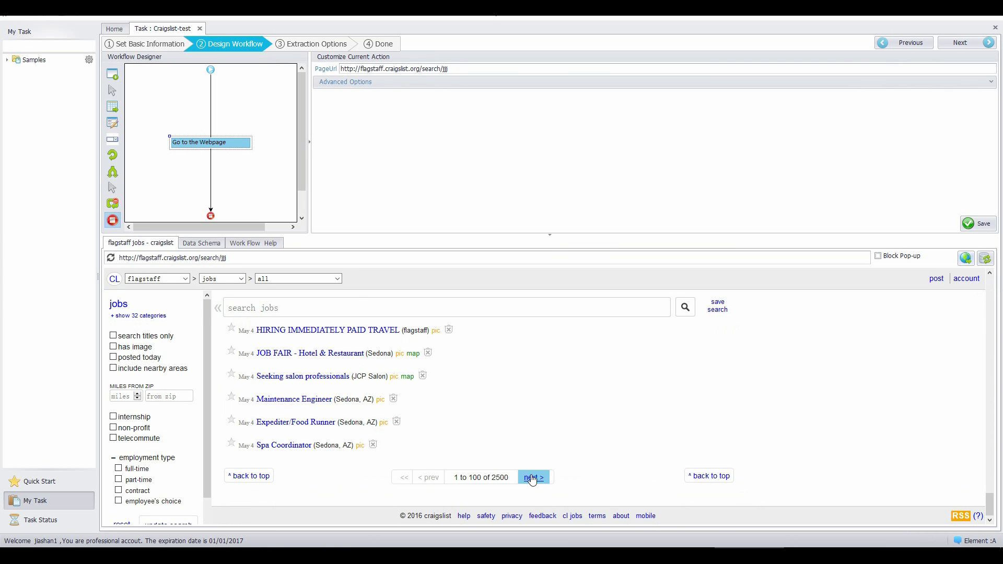
left_click(531, 478)
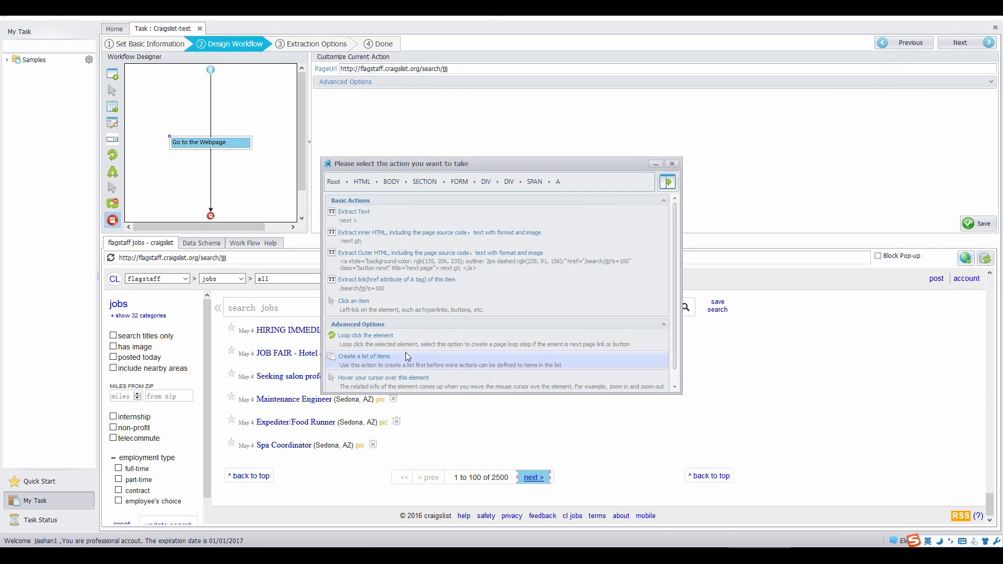
left_click(365, 336)
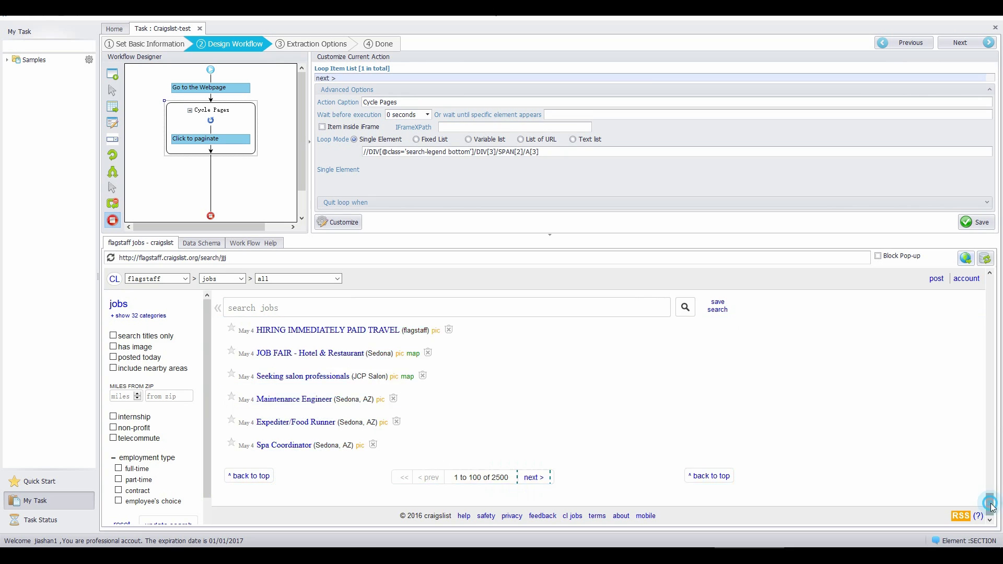
left_click_drag(989, 504, 990, 282)
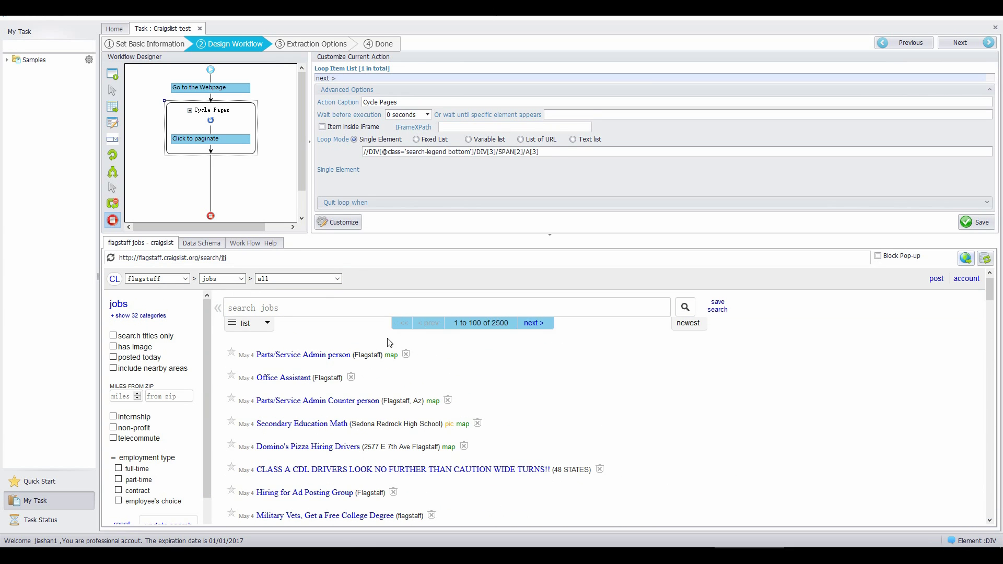
Build a 100-item list from 'Parts/Service Admin person' and 'Office Assistant' titles and loop-click each.
left_click(309, 356)
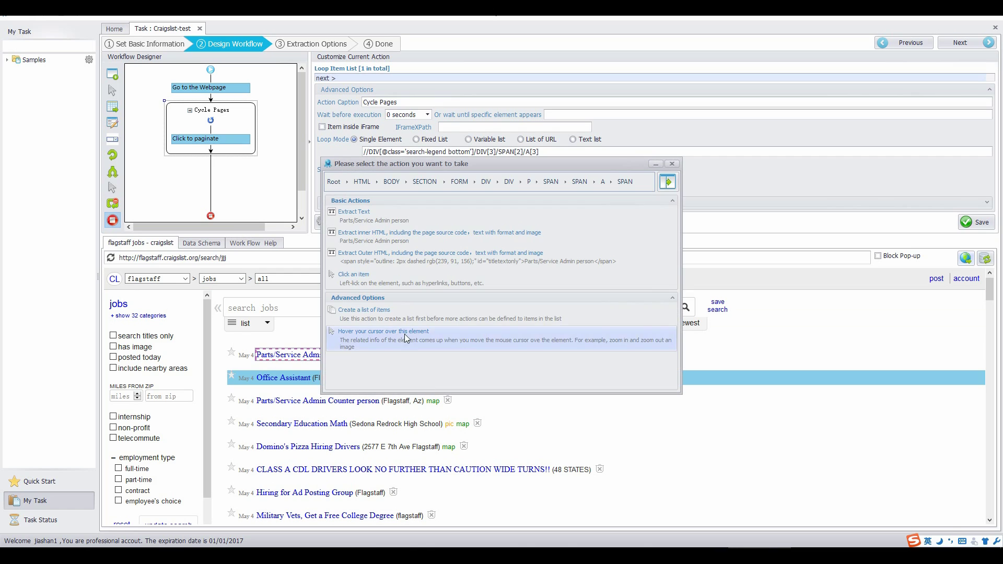
left_click(379, 313)
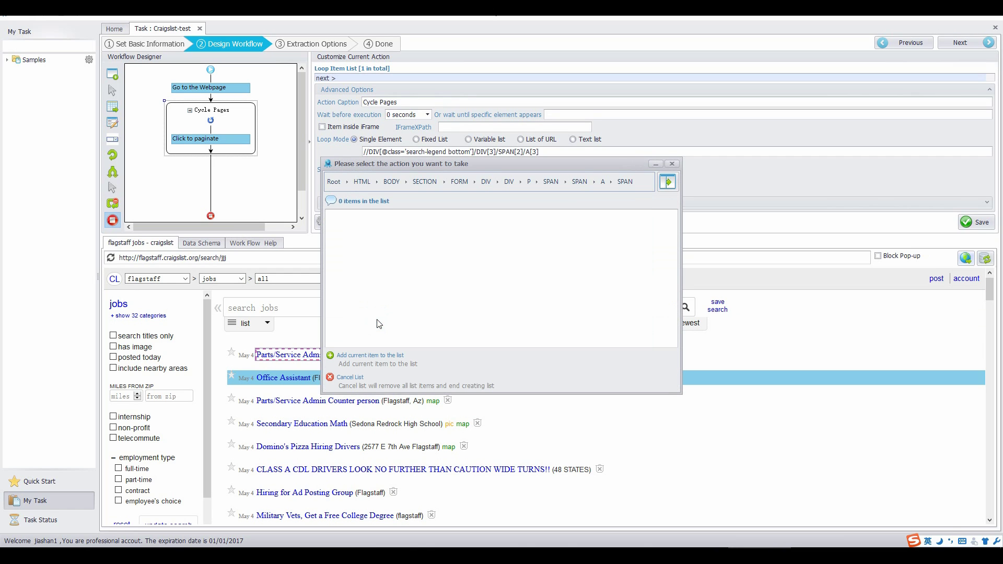
left_click(369, 357)
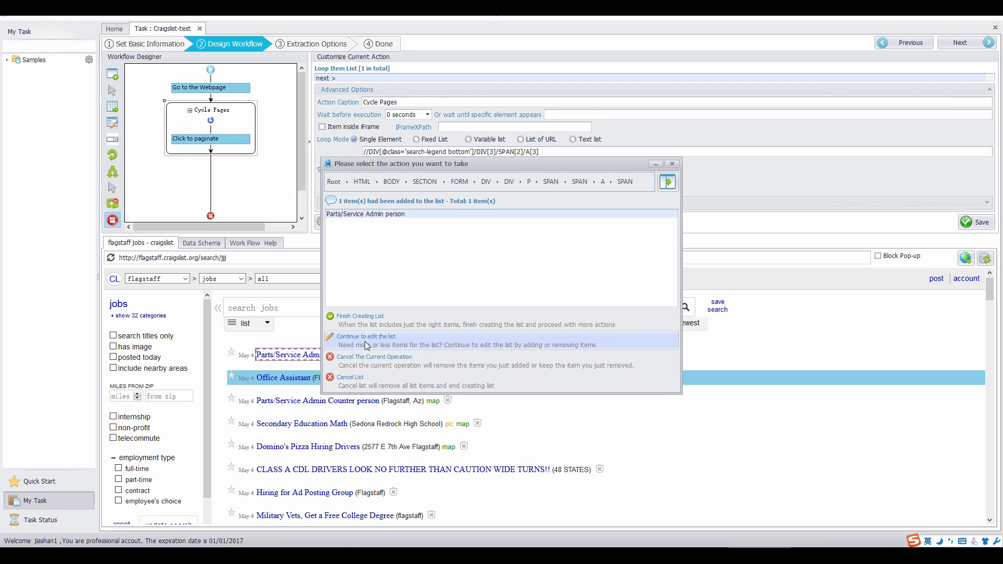
left_click(365, 340)
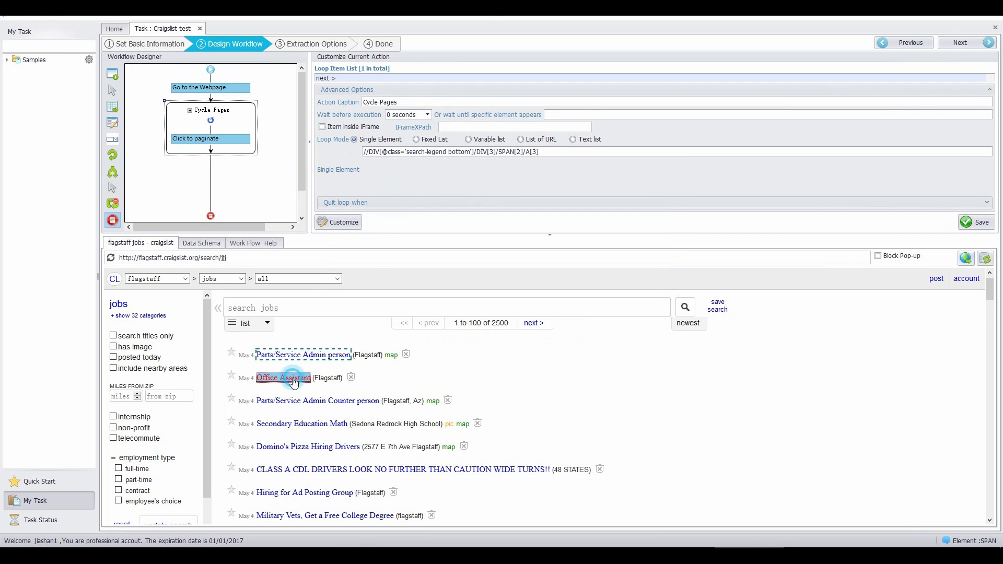
left_click(293, 380)
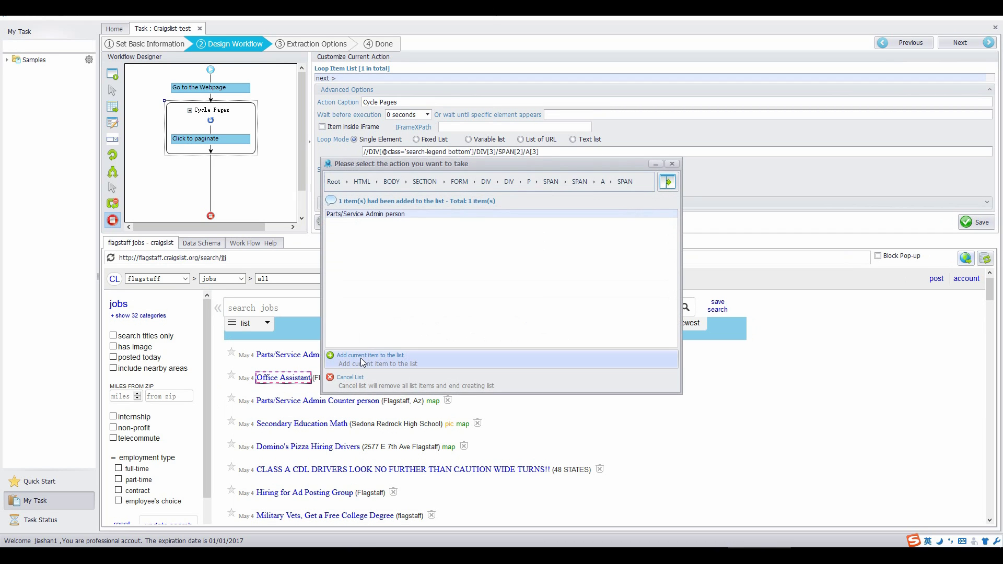
left_click(366, 359)
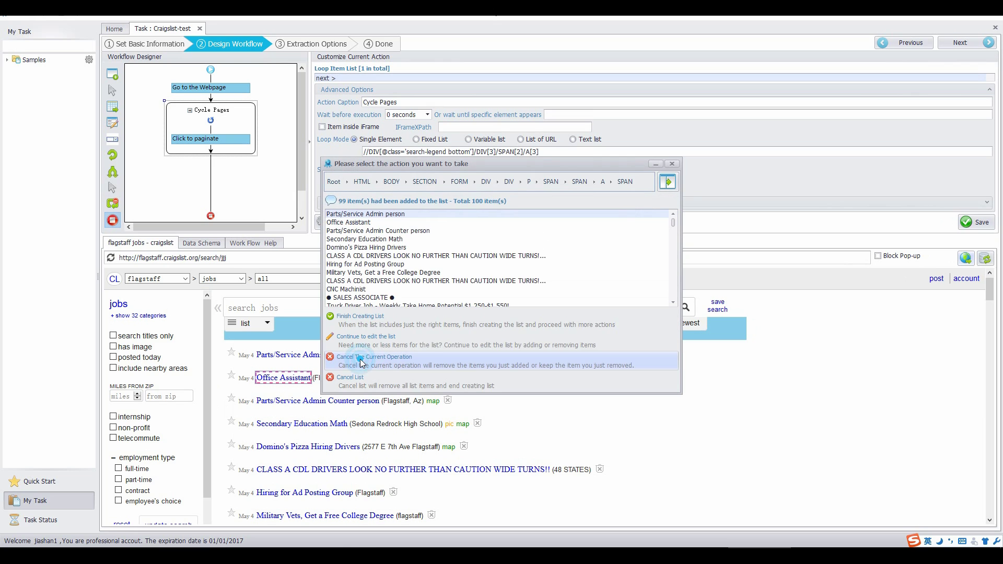
left_click(373, 327)
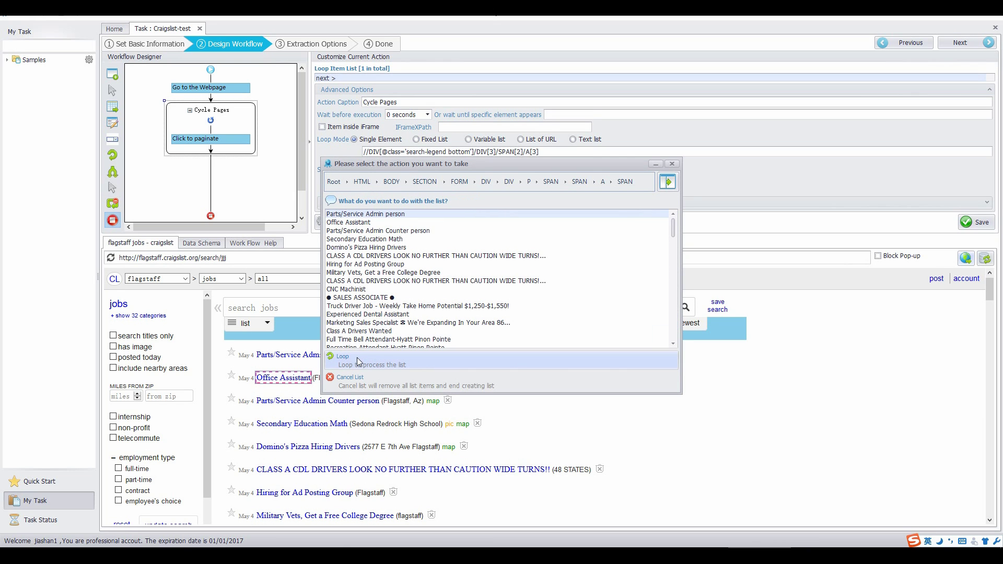
left_click(358, 361)
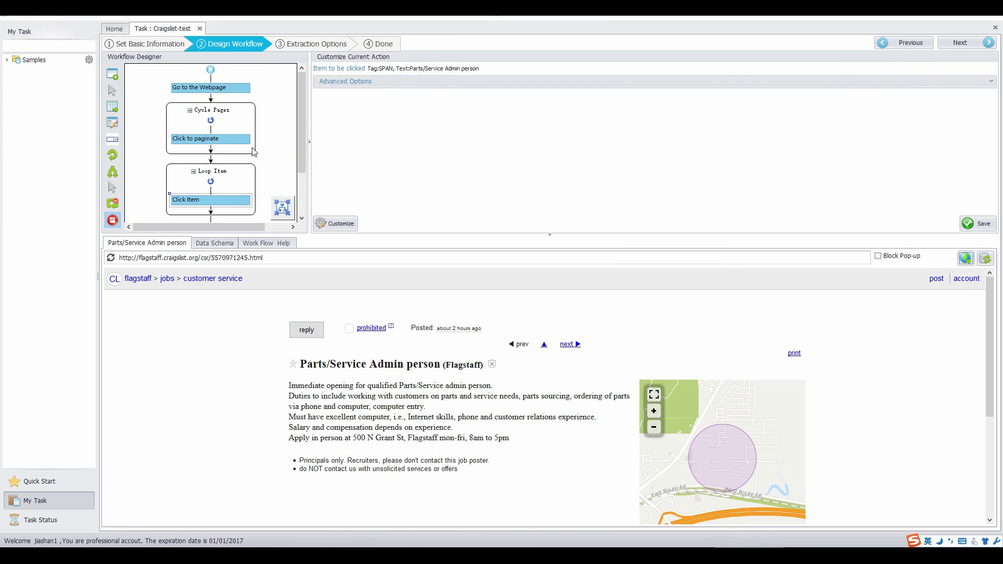
Widen the Workflow Designer and place a two-branch Branch judgment below Click Item.
left_click_drag(299, 235, 299, 288)
left_click_drag(310, 186, 355, 186)
left_click_drag(112, 173, 237, 226)
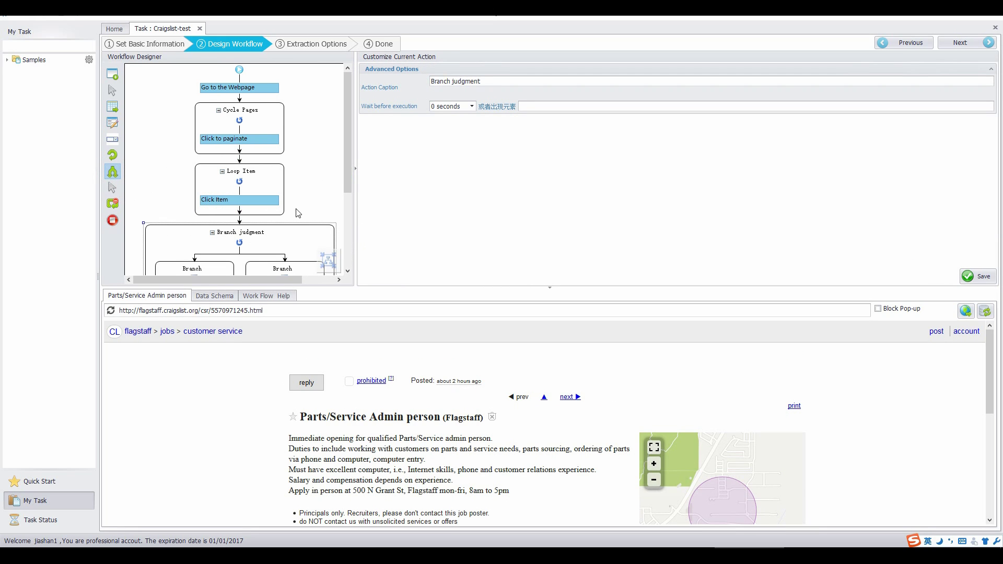
left_click_drag(346, 170, 347, 221)
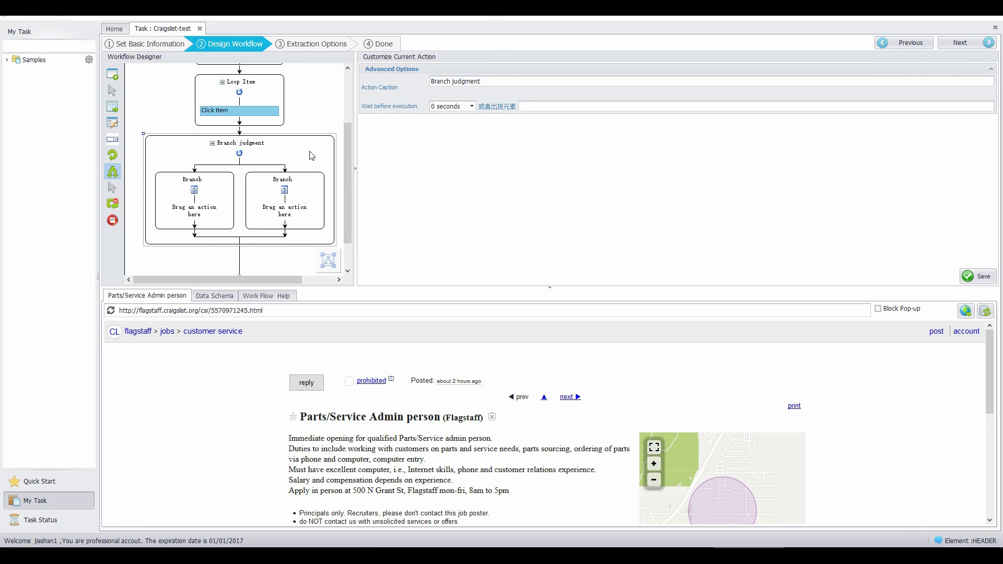
left_click(533, 106)
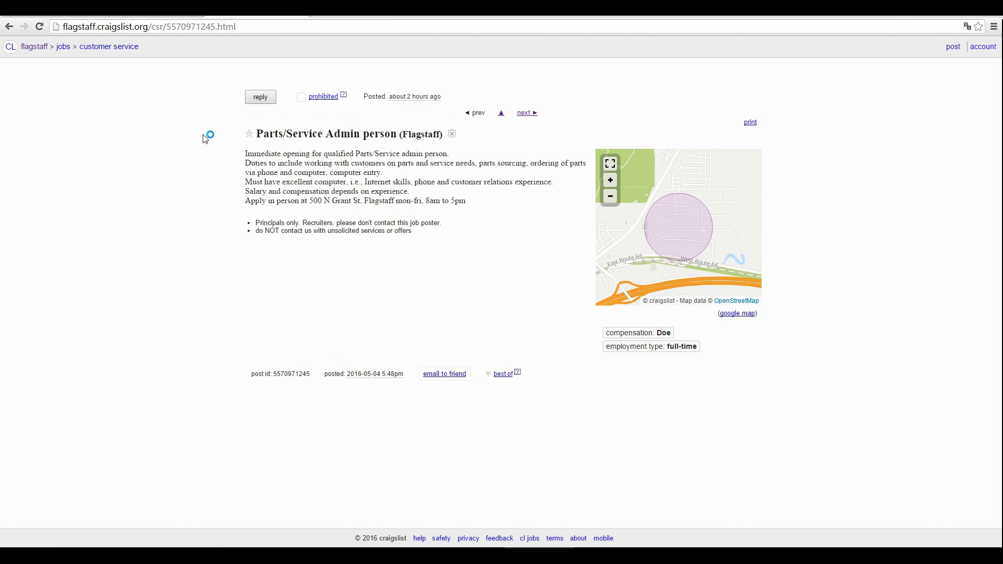
Open Chrome developer tools on the Parts/Service Admin person posting to inspect the reply button.
key("ctrl+shift+i")
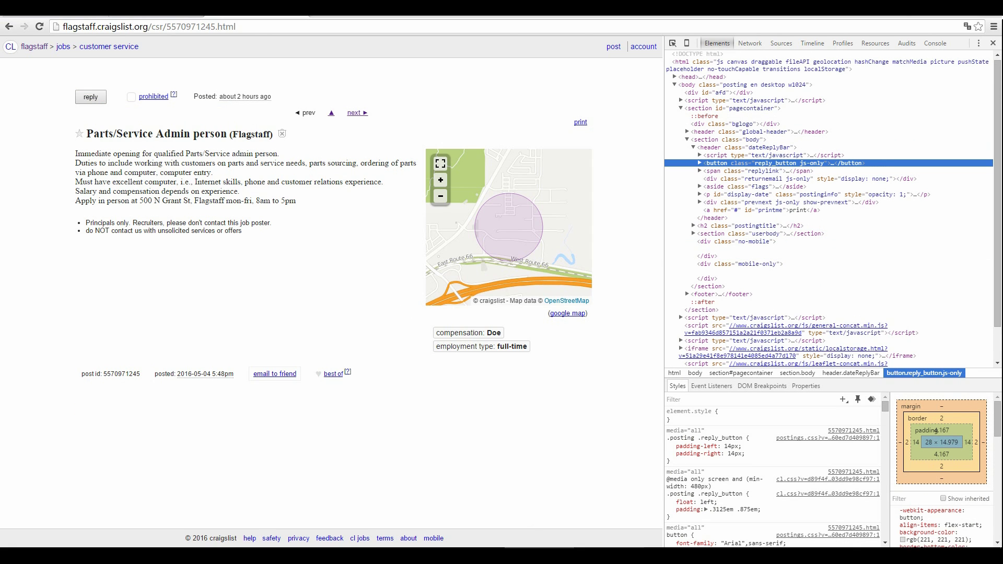
key("alt+Tab")
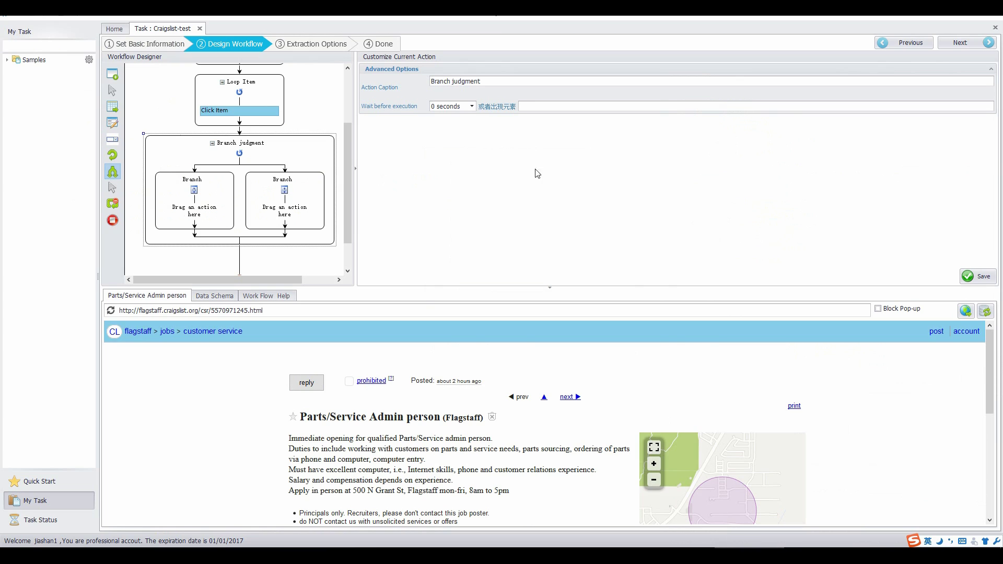
left_click(535, 109)
right_click(535, 106)
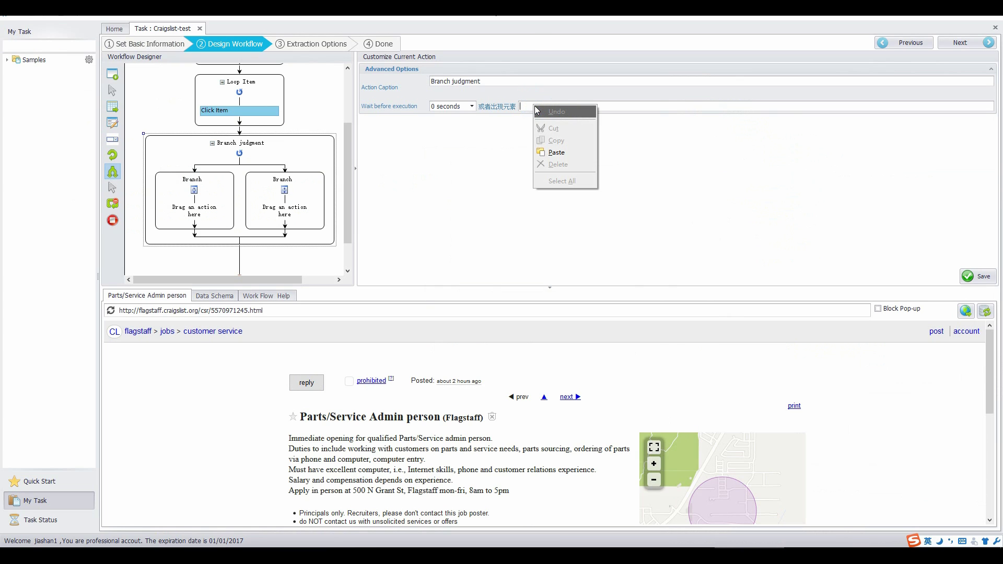
left_click(556, 152)
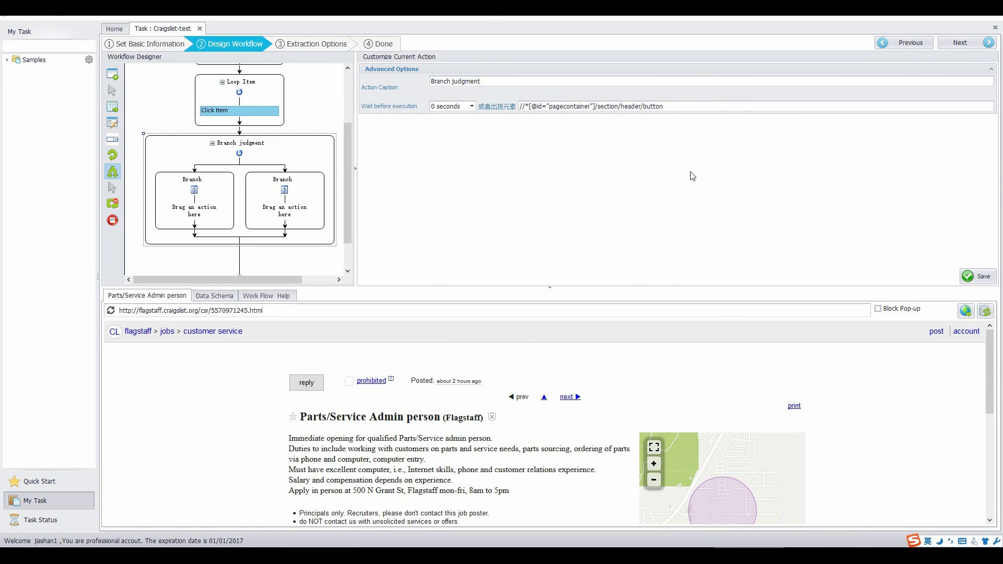
left_click(974, 279)
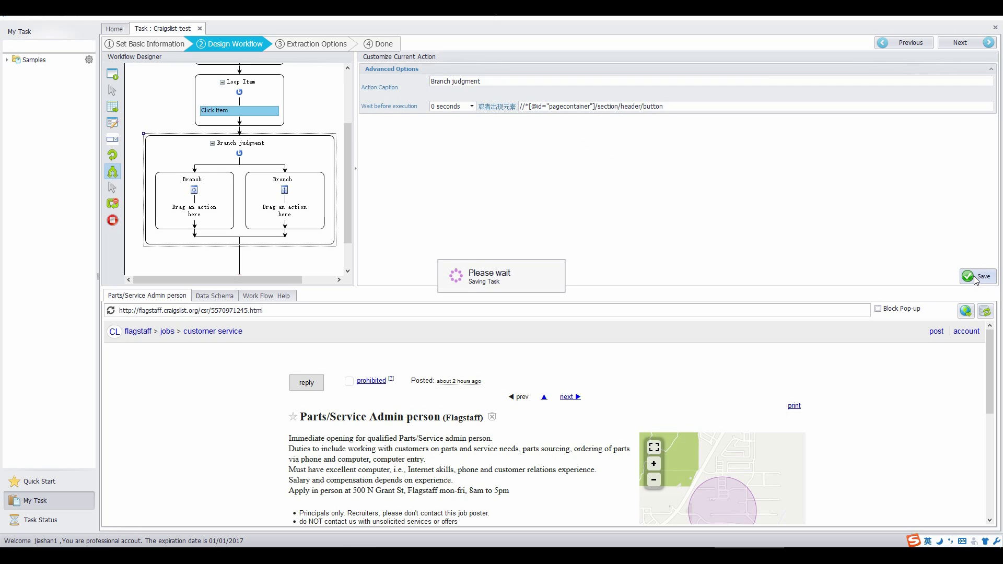
Add a click on the reply button and move it into the left branch.
left_click(315, 383)
left_click(378, 283)
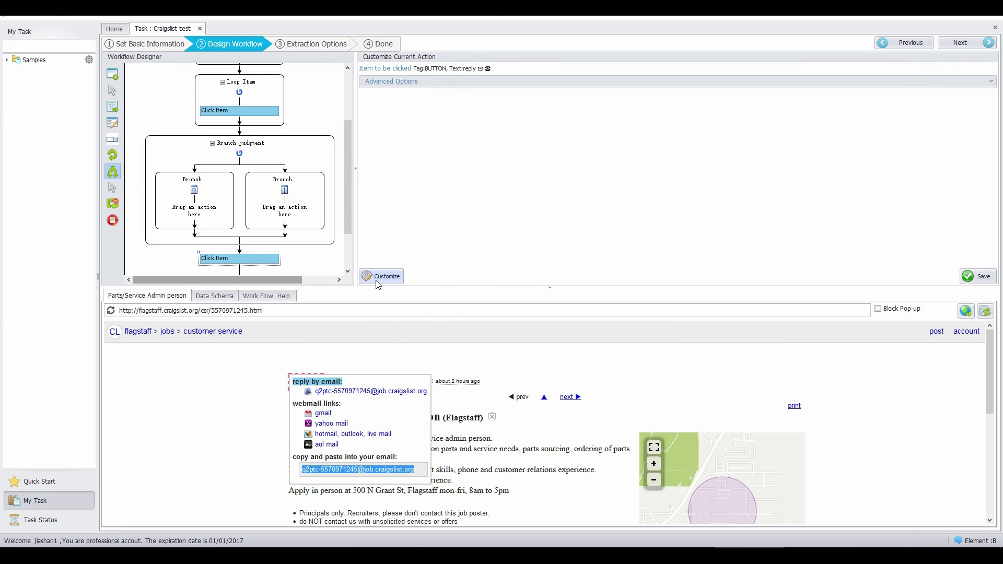
left_click_drag(225, 259, 193, 201)
left_click(484, 287)
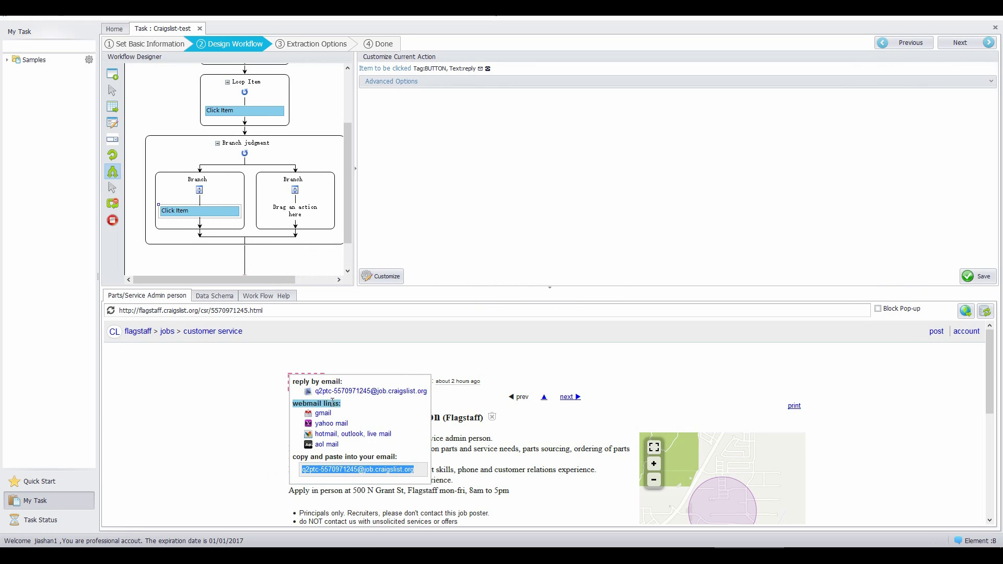
Extract the reply email address and the job title as two text fields and save.
left_click(348, 469)
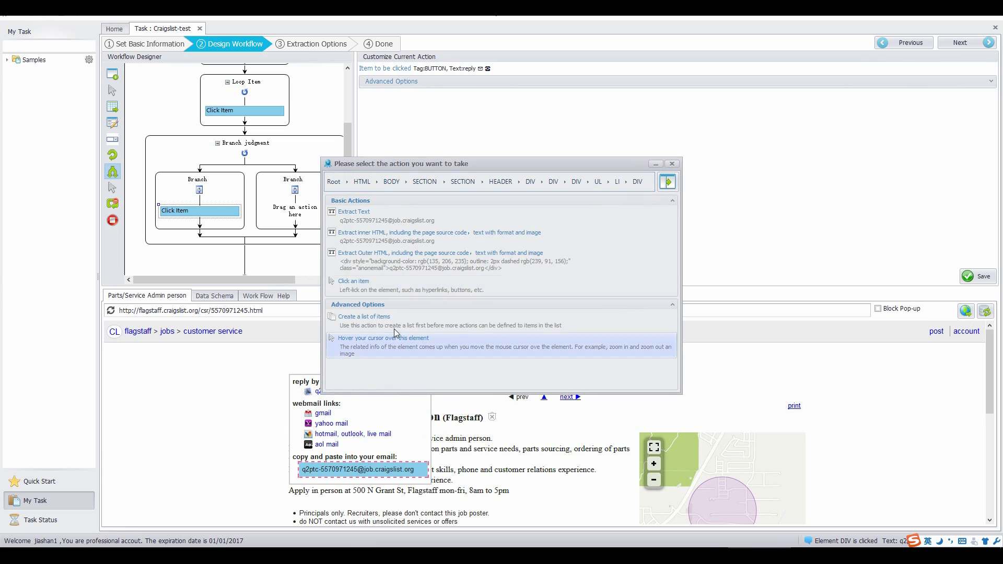
left_click(372, 220)
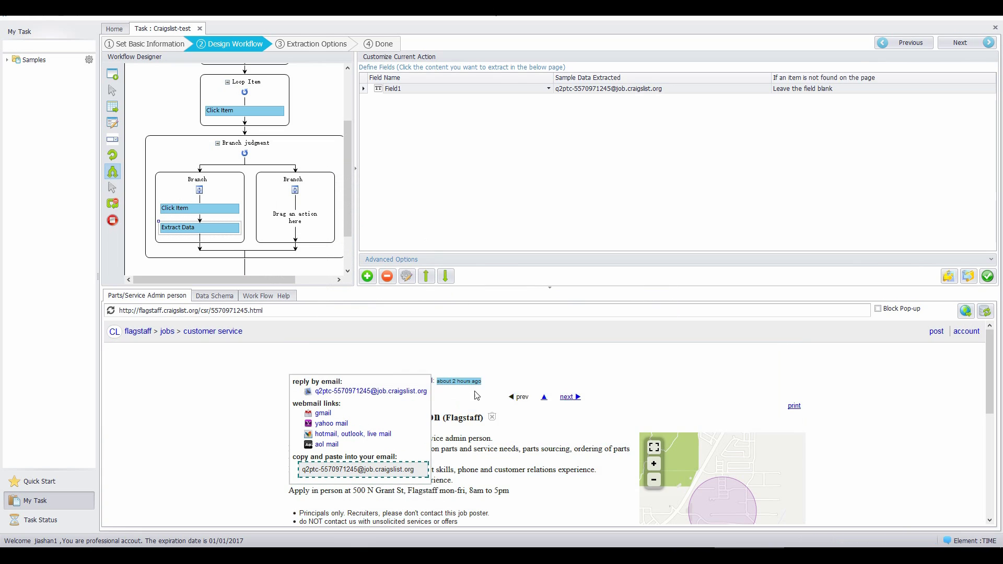
left_click(435, 418)
left_click(429, 217)
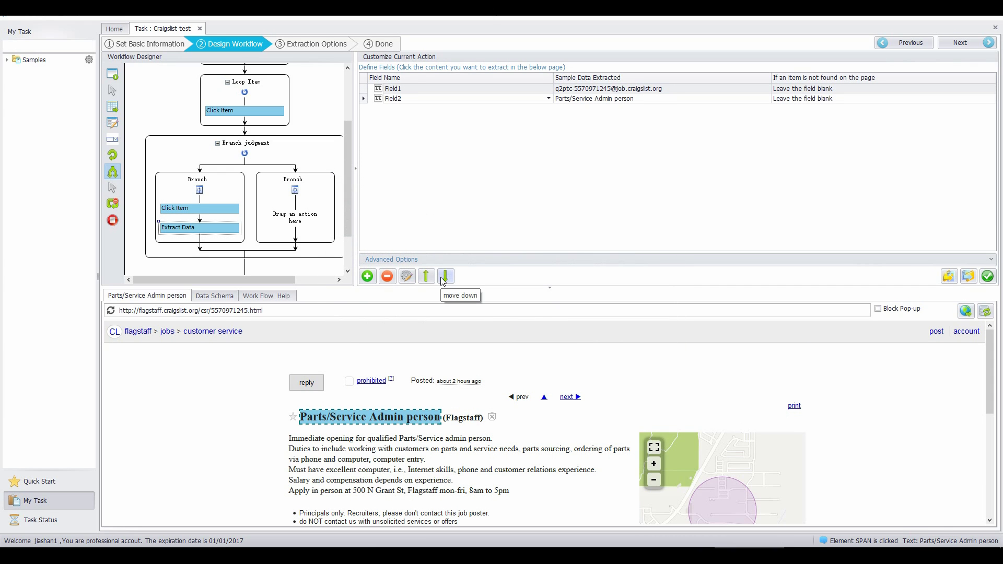
left_click(987, 277)
Set the left branch condition to 'current page contains' the pasted reply button XPath.
left_click(224, 187)
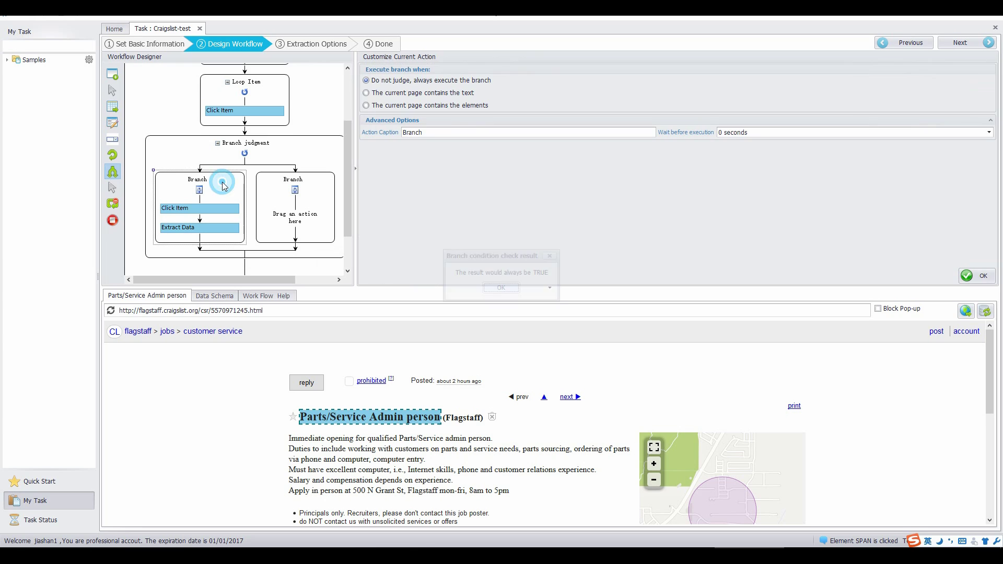
left_click(501, 288)
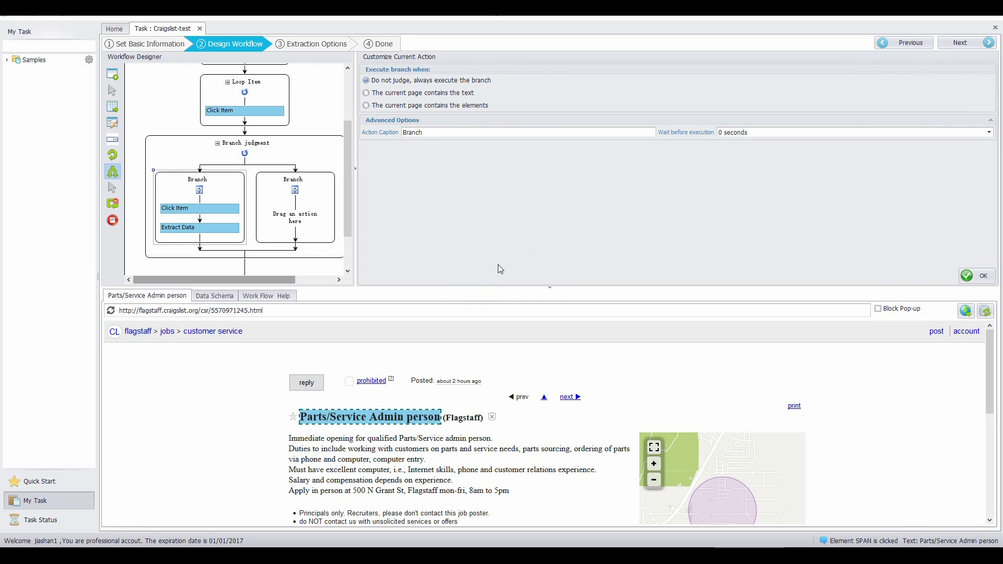
left_click(430, 107)
left_click(521, 105)
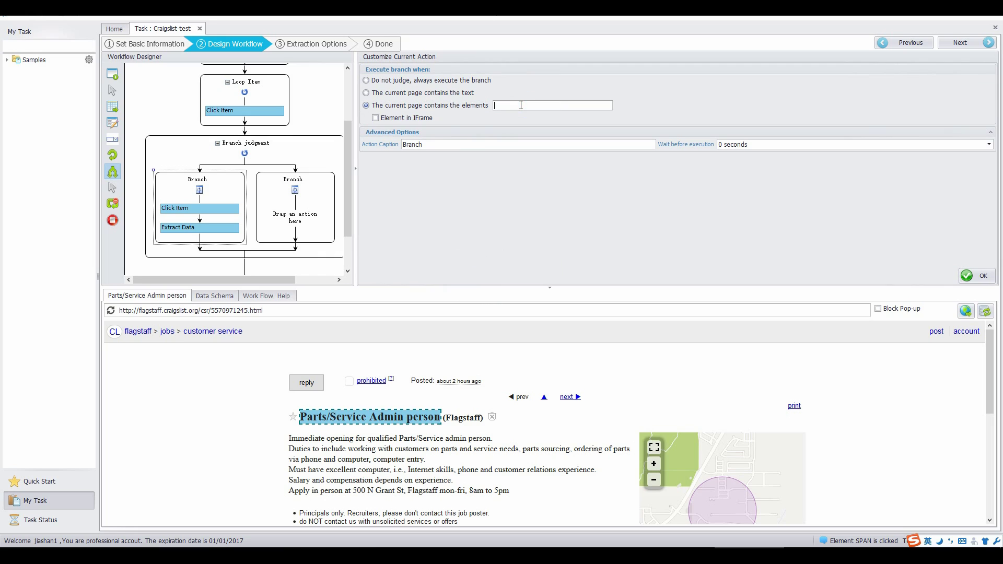
key("ctrl+v")
left_click(980, 279)
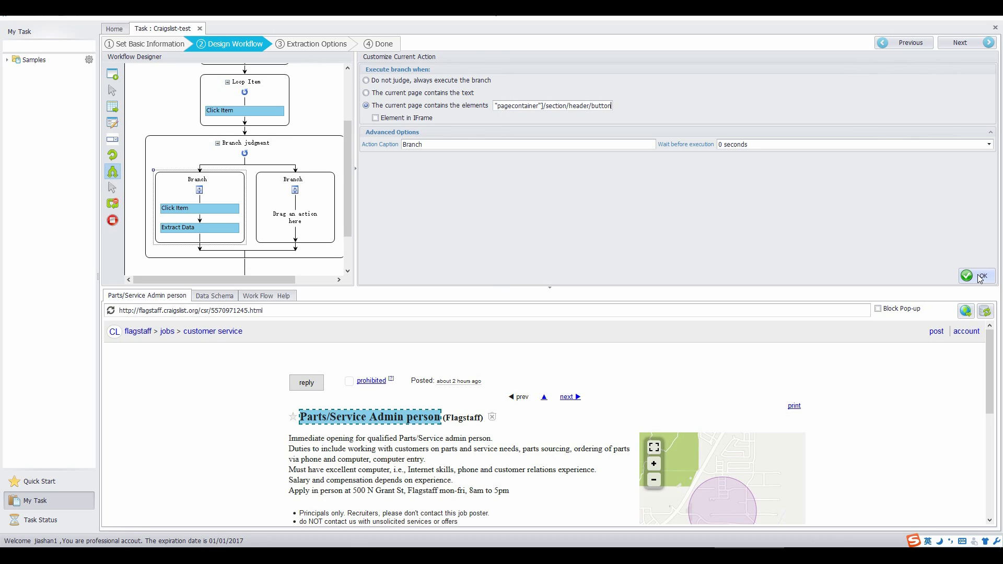
Make the reply-button click load with AJAX using a 15-second timeout.
left_click(979, 278)
left_click(972, 276)
left_click(223, 210)
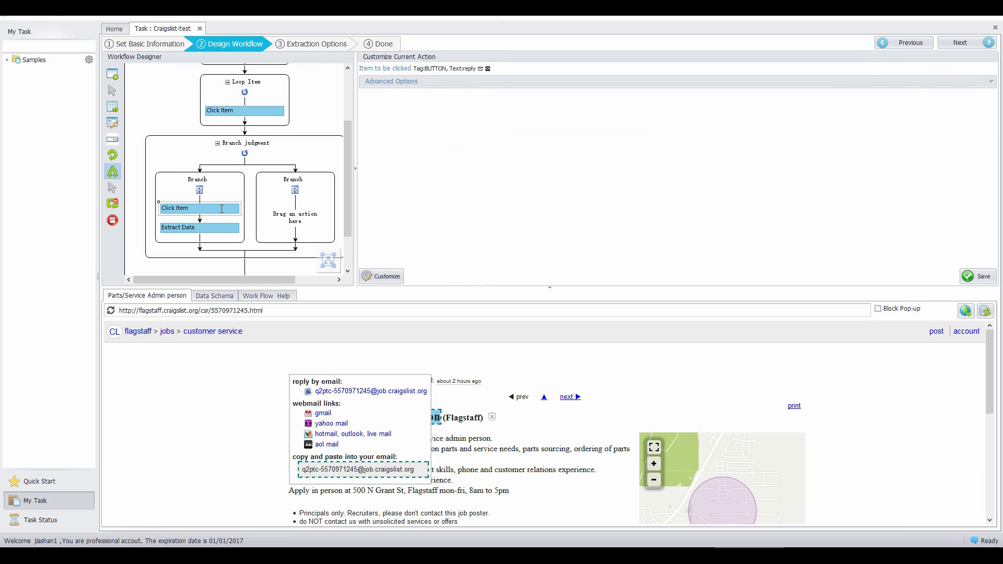
left_click(991, 83)
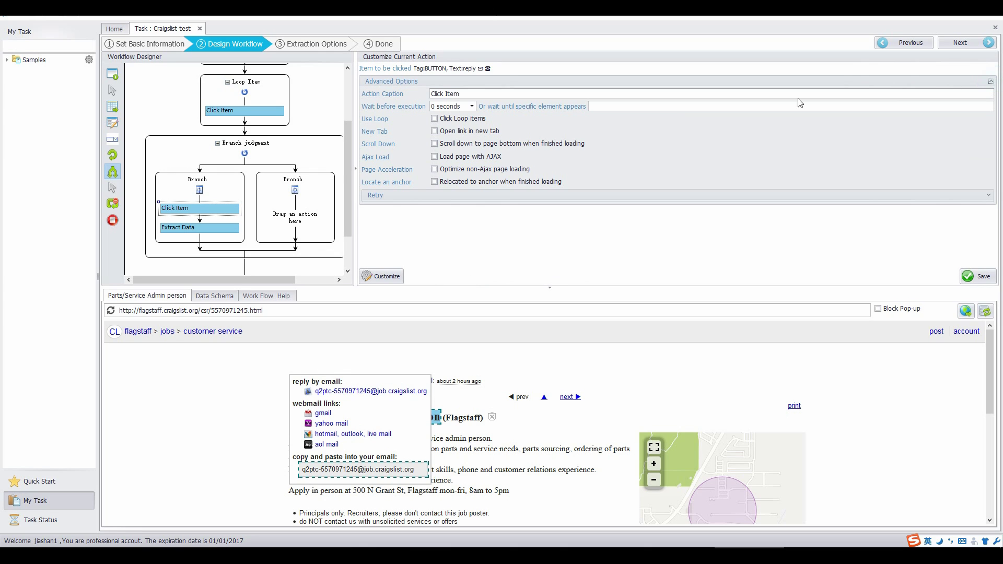
left_click(434, 156)
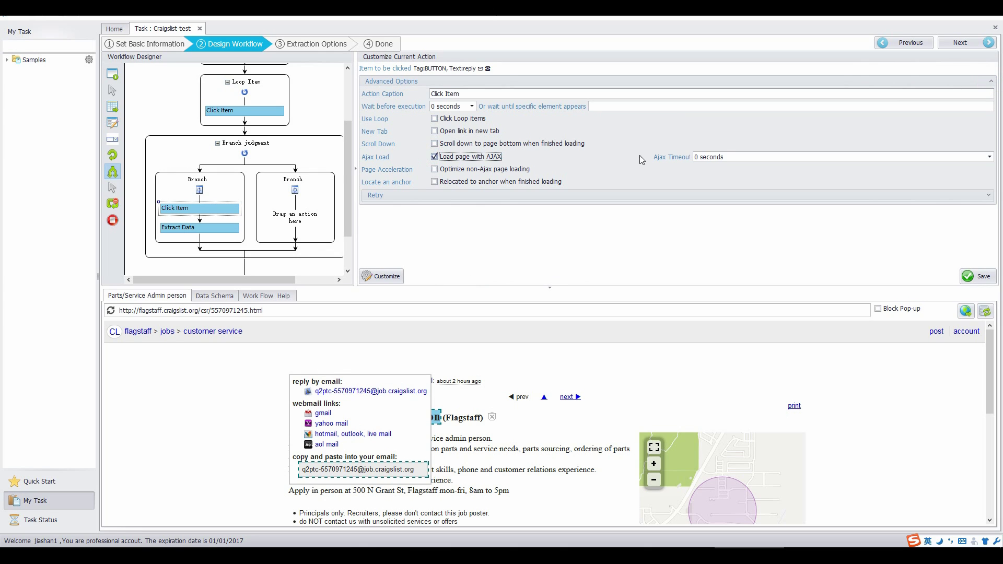
left_click(719, 158)
scroll(720, 204, "down", 2)
left_click(720, 209)
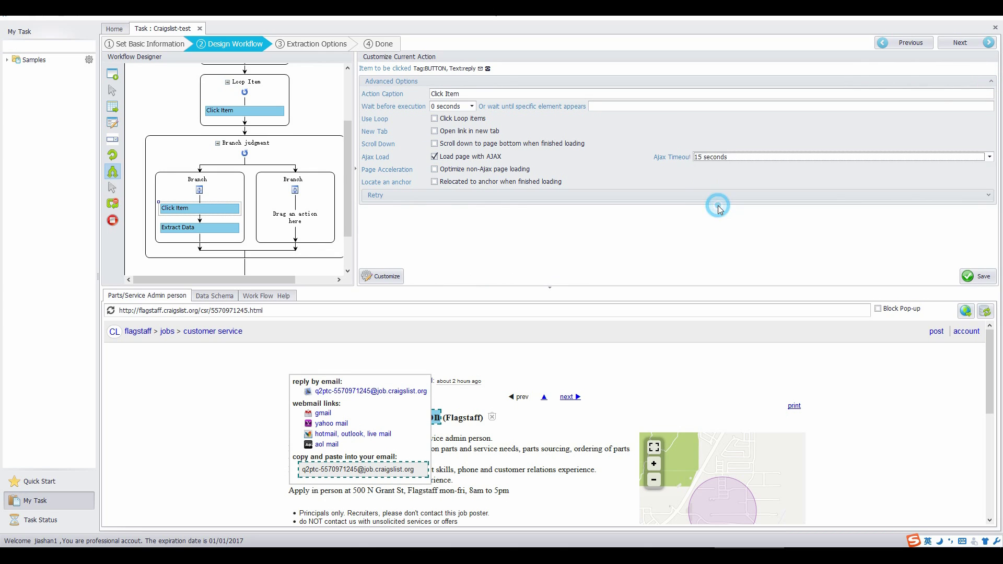
left_click(980, 281)
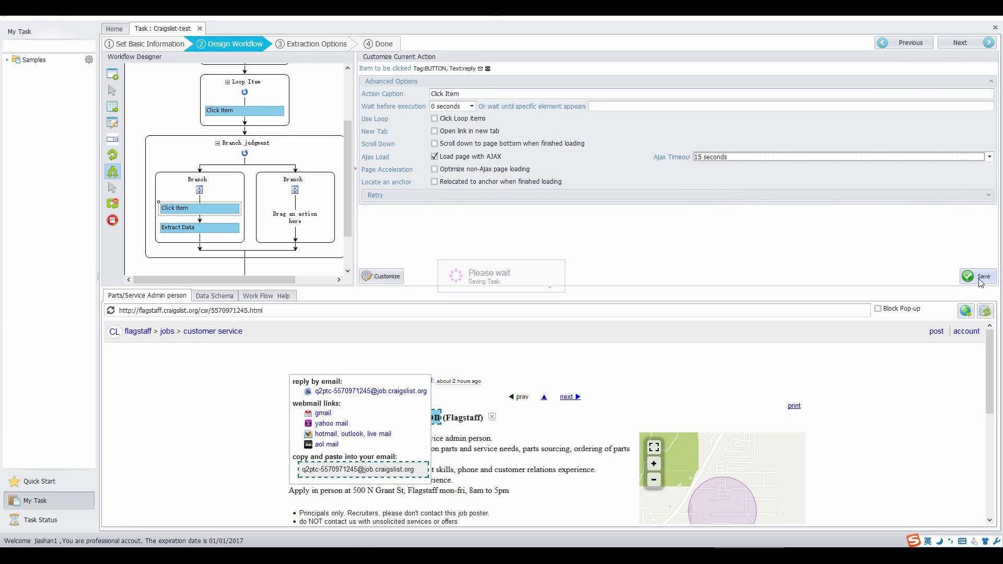
Give the job-title loop click AJAX loading with a 15-second timeout and save.
left_click(268, 114)
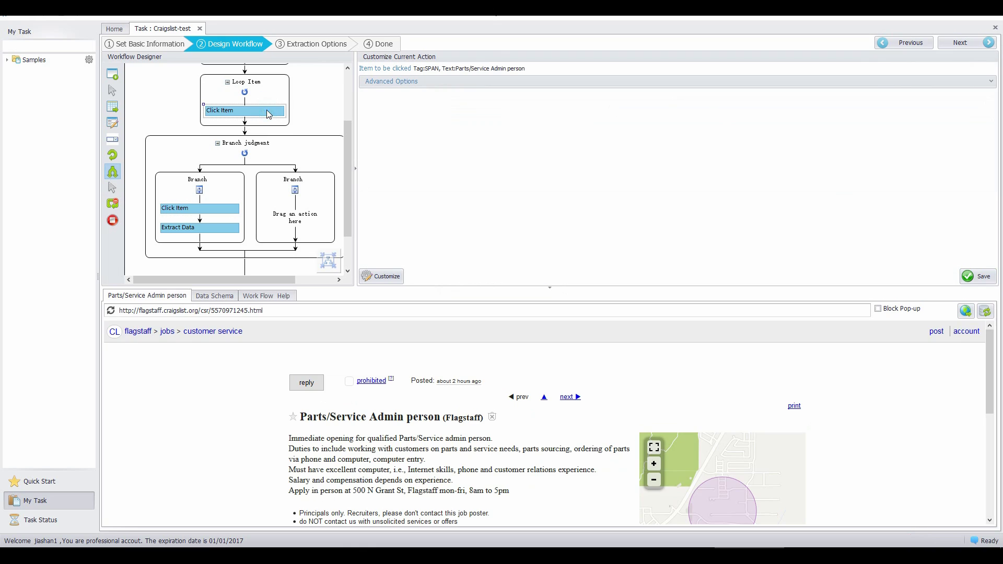
left_click(472, 159)
left_click(709, 157)
left_click(707, 205)
left_click(968, 277)
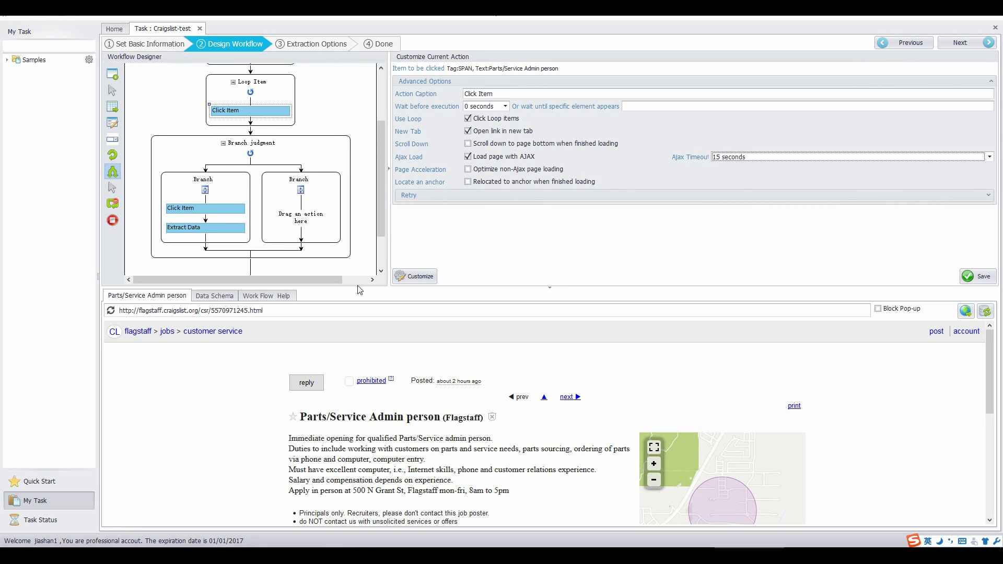
Move the Branch judgment block inside Loop Item and confirm the nesting.
left_click_drag(359, 287, 351, 335)
scroll(328, 219, "up", 3)
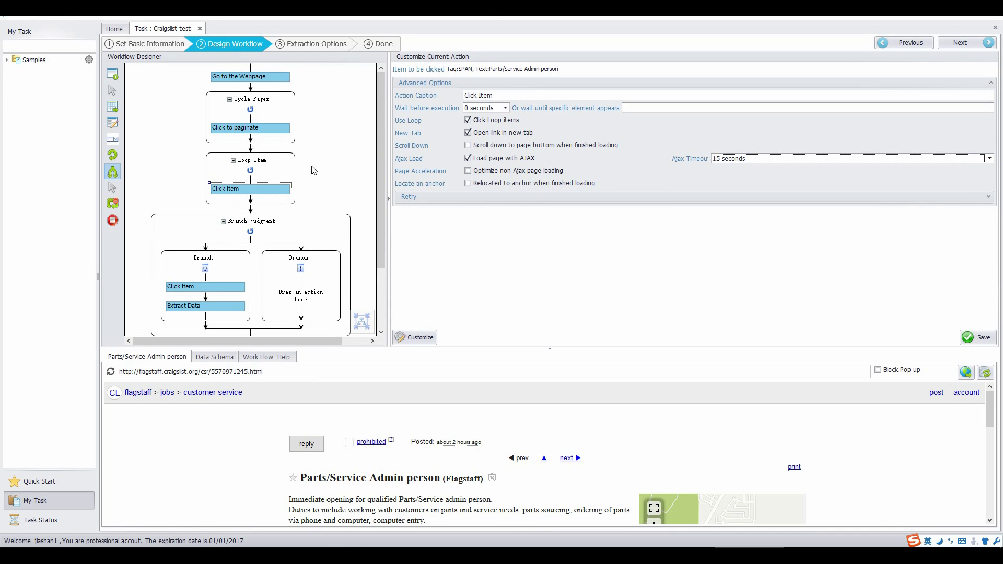
left_click(272, 243)
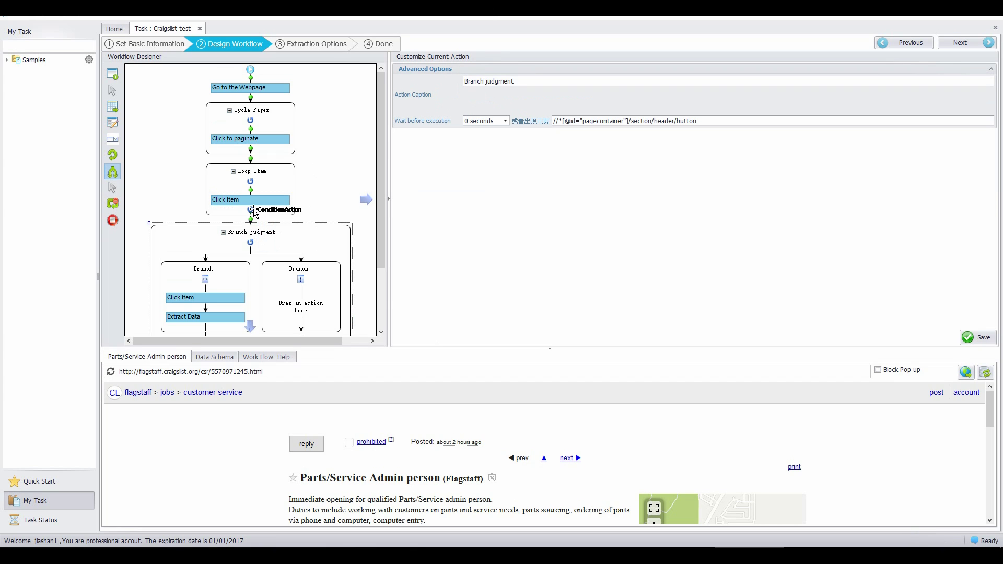
key("Delete")
left_click(477, 289)
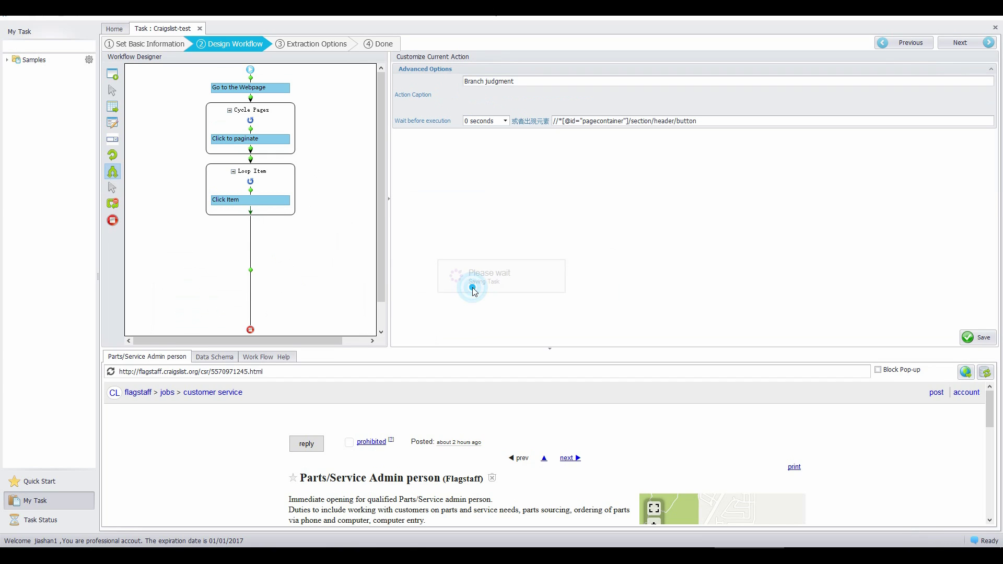
Place Loop Item inside Cycle Pages ahead of Click to paginate, and save the workflow.
left_click(269, 180)
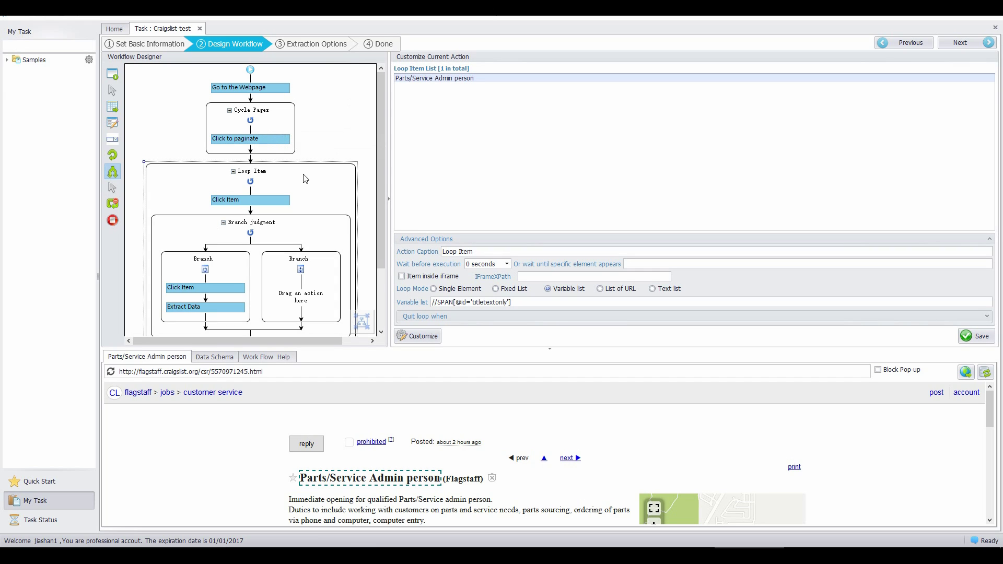
left_click_drag(277, 179, 253, 130)
scroll(316, 187, "down", 2)
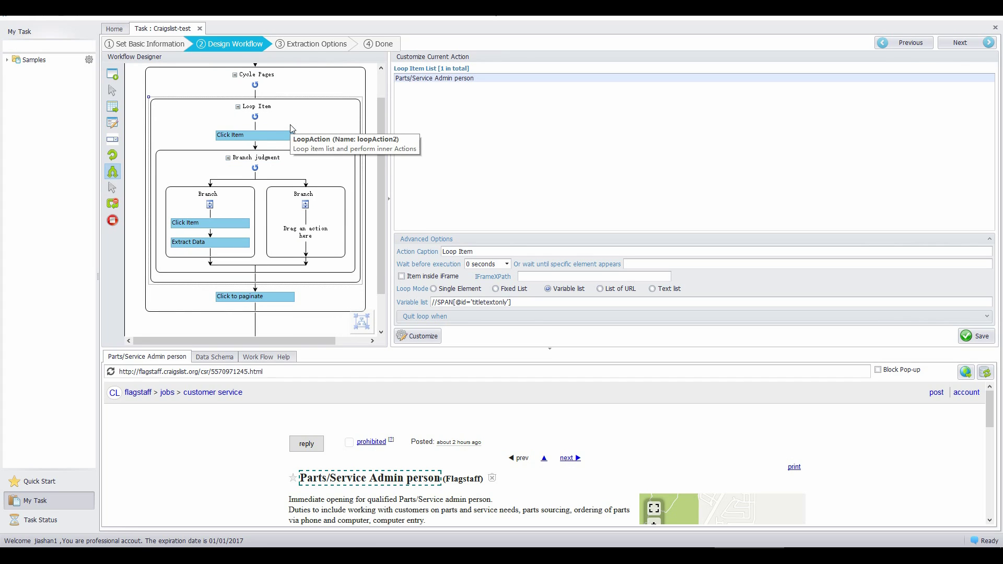
left_click(975, 336)
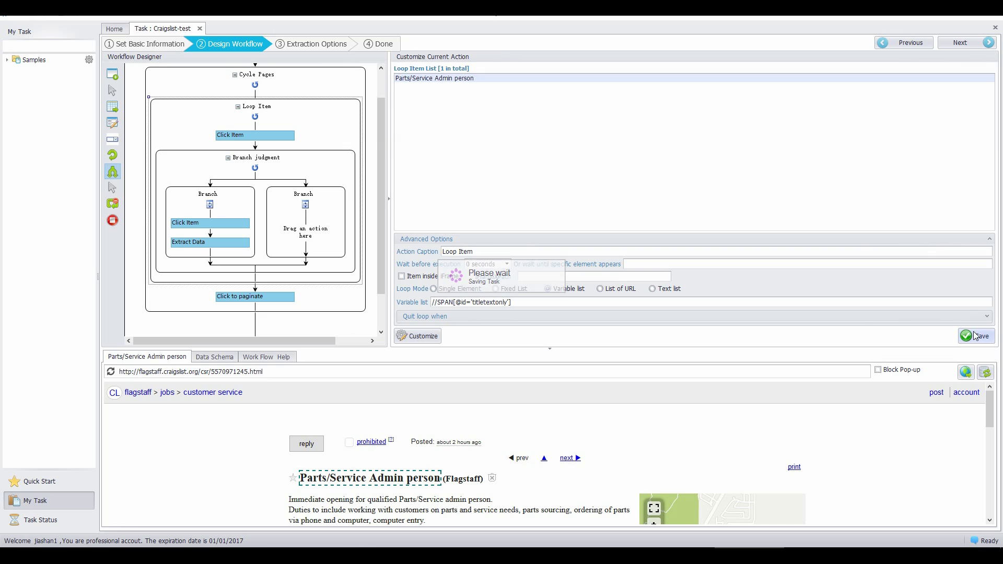
Advance through Extraction Options to the final step of the task wizard.
left_click(978, 46)
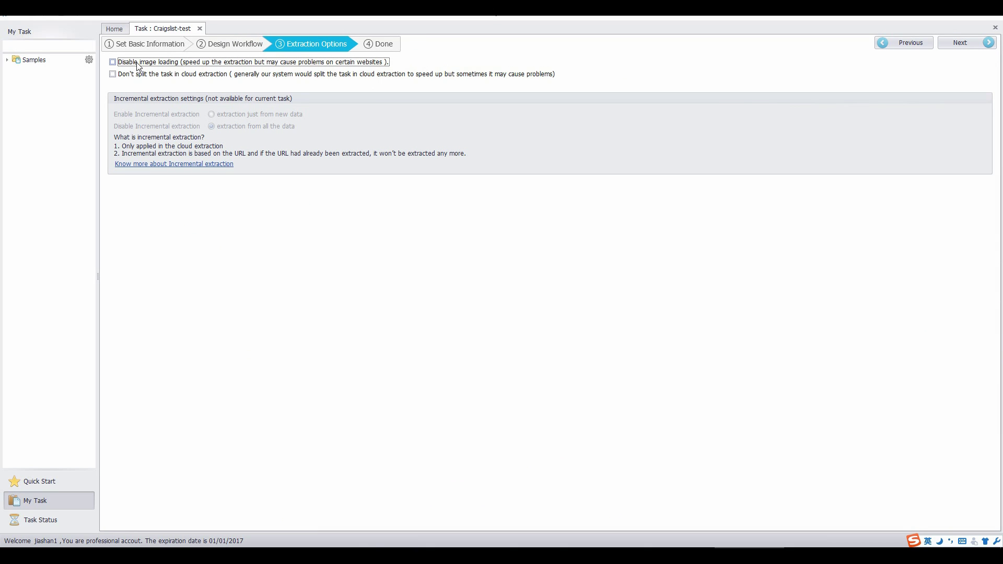
left_click(954, 45)
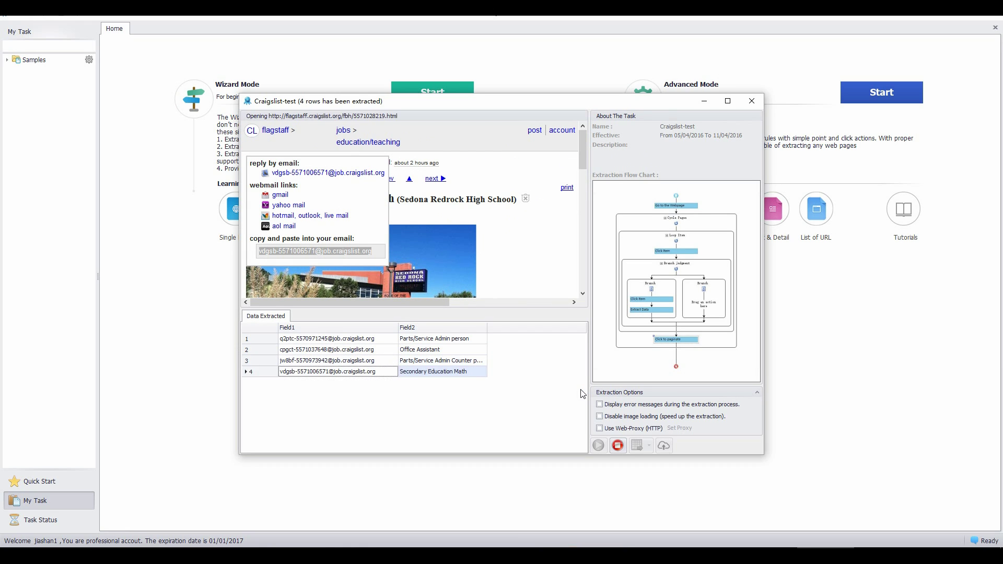
Turn on Disable image loading for the running local extraction.
left_click(599, 416)
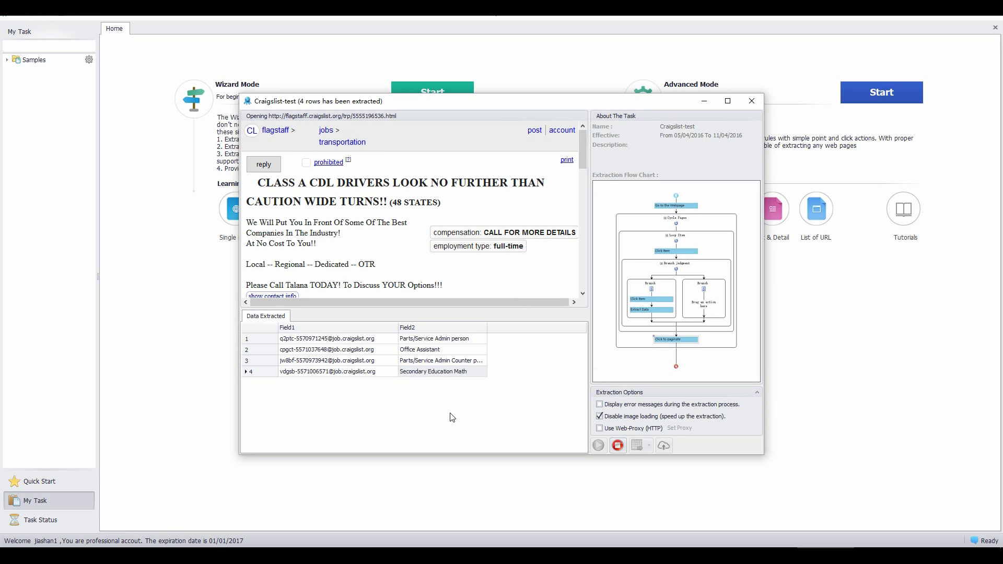